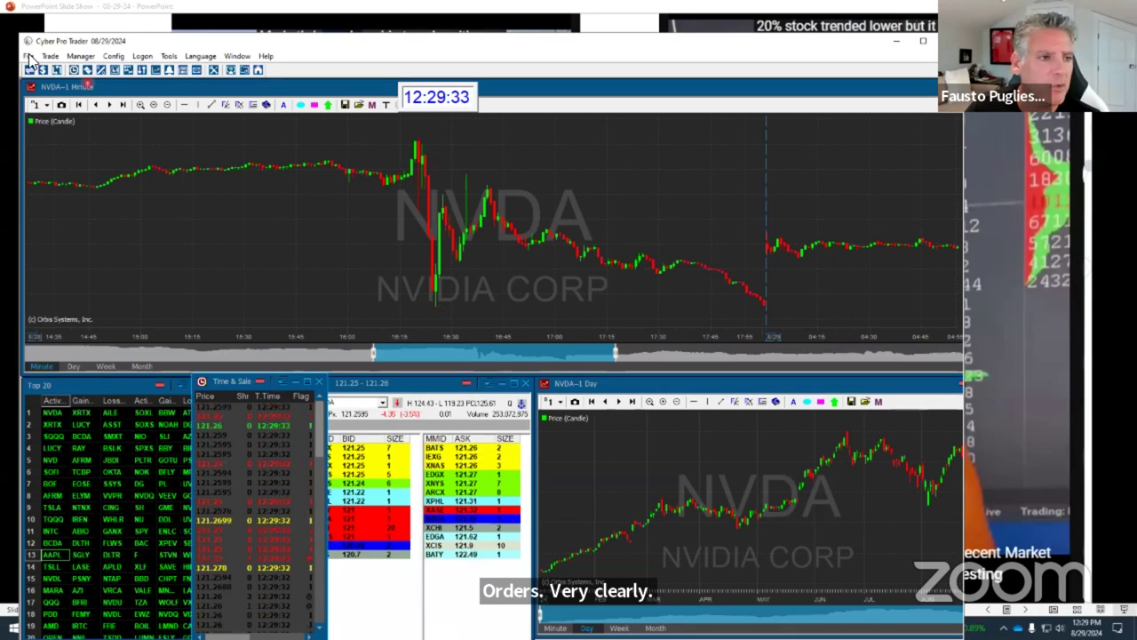
Load the saved Default1 screen layout with its NVDA charts, Level 2 quotes and Watchlist 3.
left_click(28, 56)
left_click(31, 71)
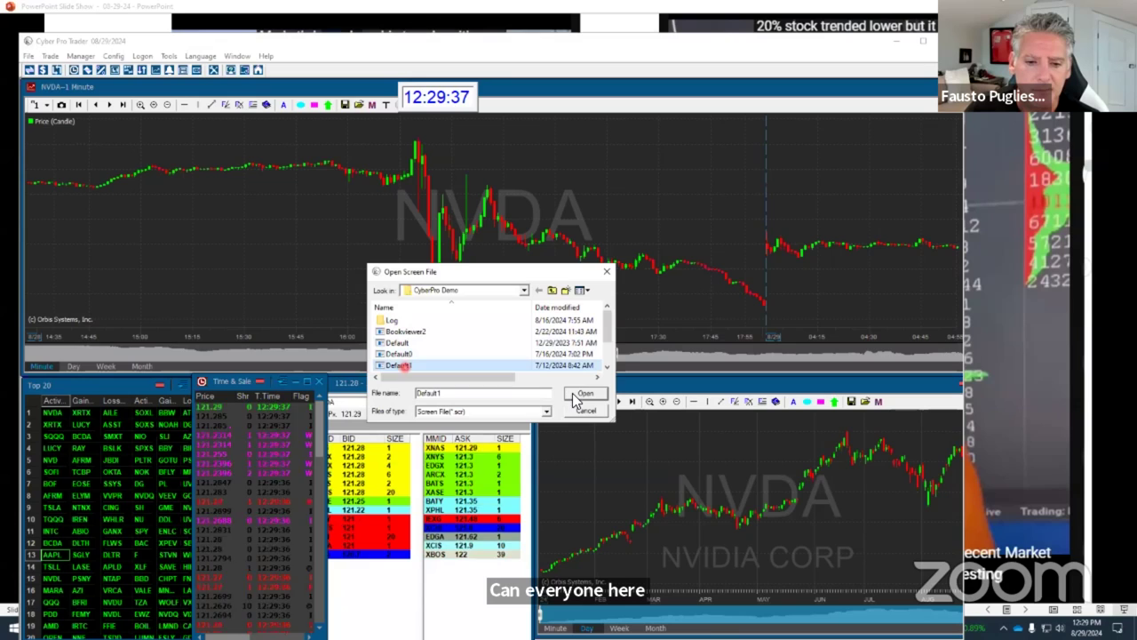
left_click(586, 393)
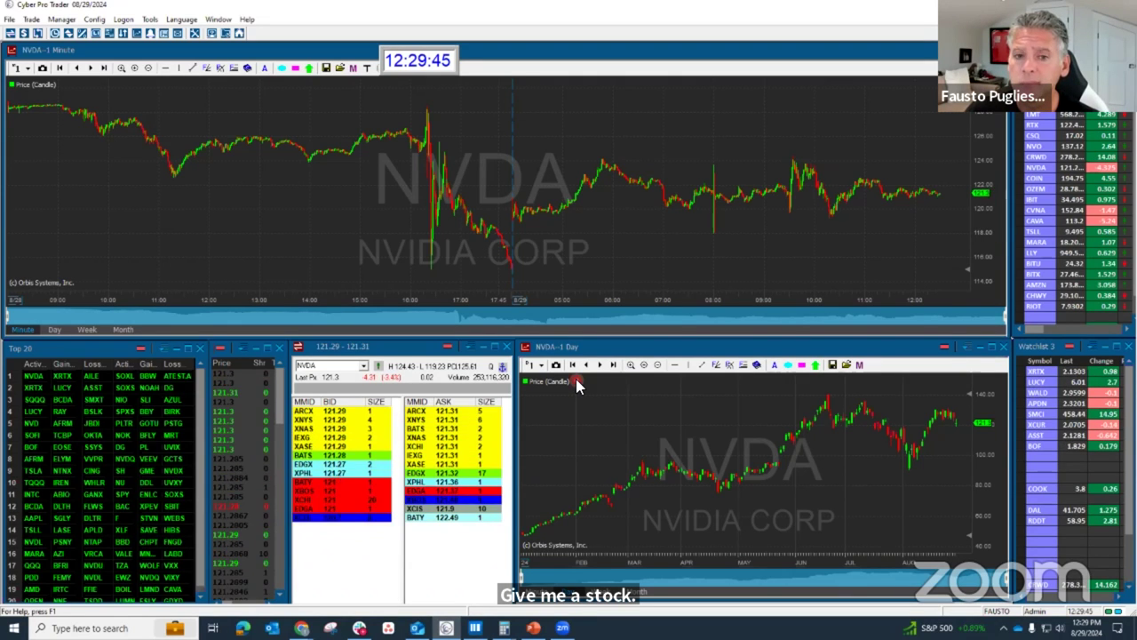
Load GLW and then MSFT into the linked charts and Level 2 quotes.
left_click(325, 366)
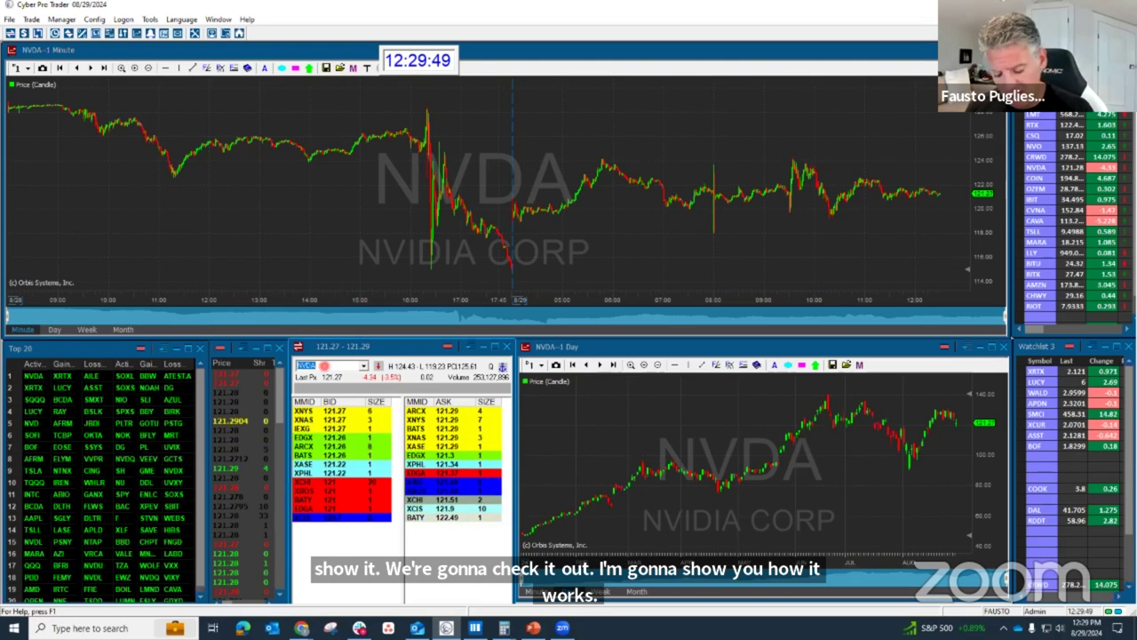
type("GLW")
key("Return")
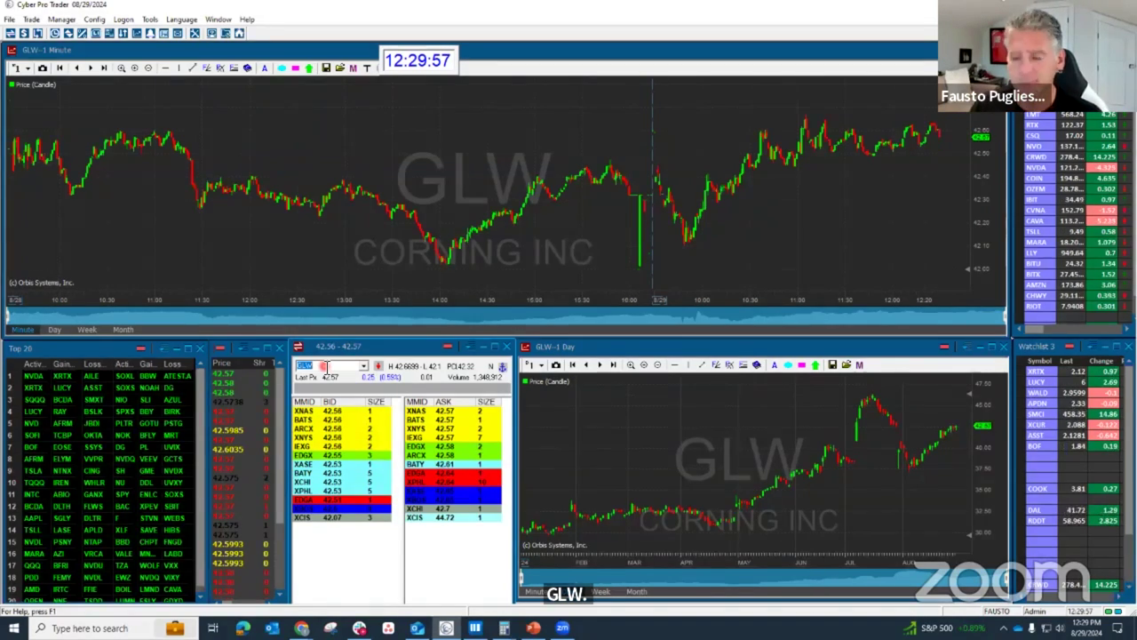
type("MSFT")
key("Return")
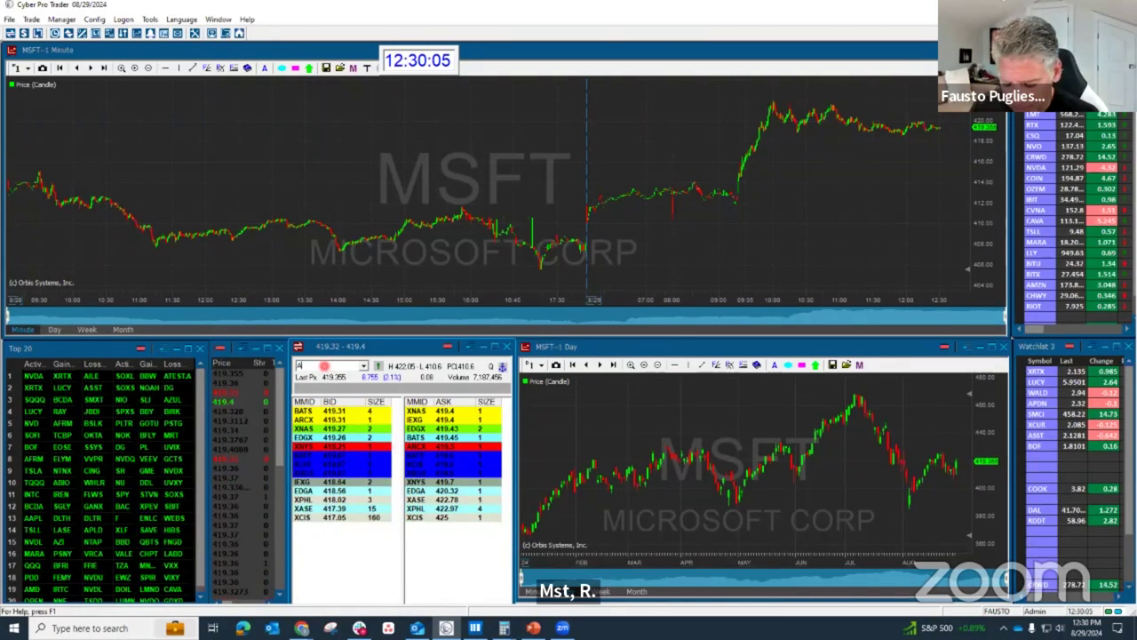
Switch the linked windows to AAPL, correcting the mistyped APPL, and enlarge the daily chart.
type("APPL")
key("Return")
type("AAPL")
key("Return")
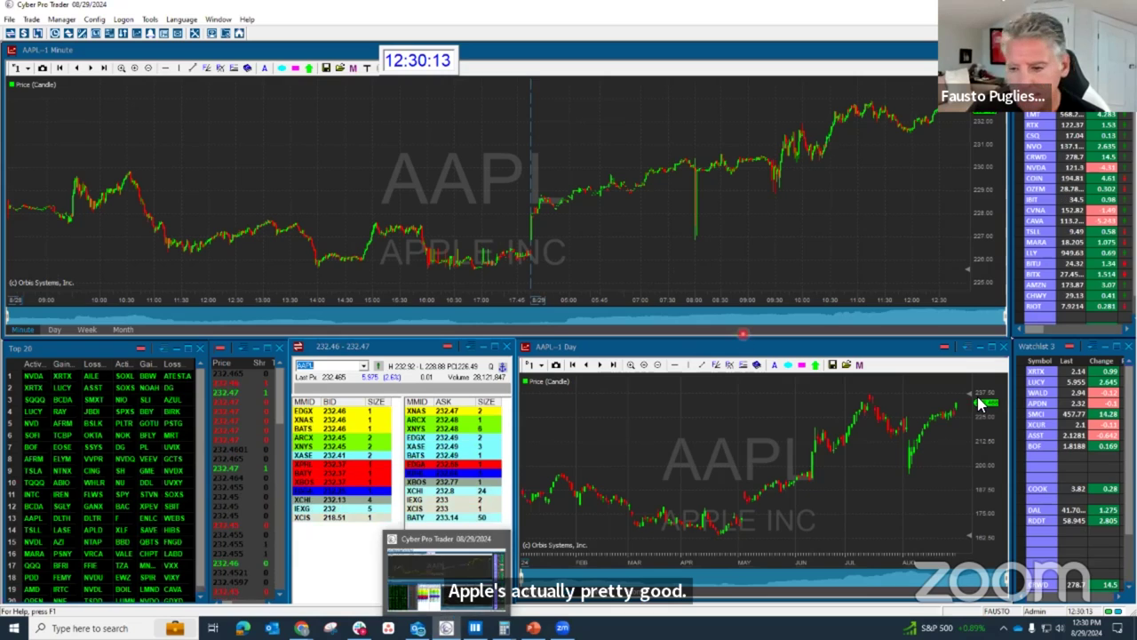
left_click(992, 347)
Maximize the AAPL 1-Day chart and circle the July peak, August dip and June high in red.
left_click(215, 87)
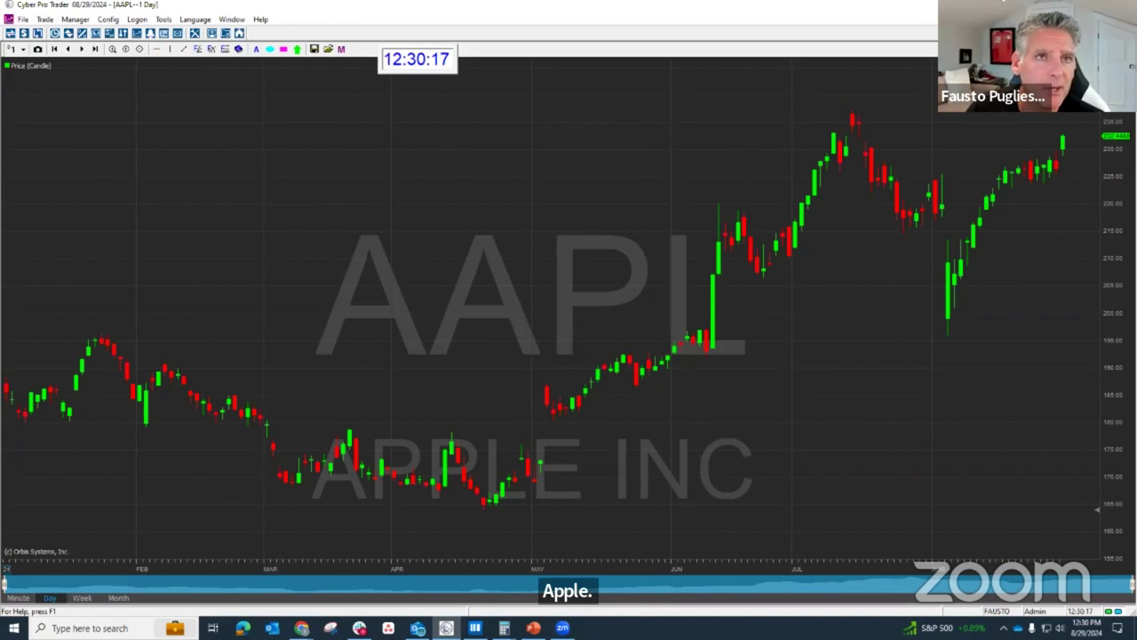
mouse_move(874, 104)
left_mouse_down()
mouse_move(844, 112)
mouse_move(875, 107)
left_mouse_up()
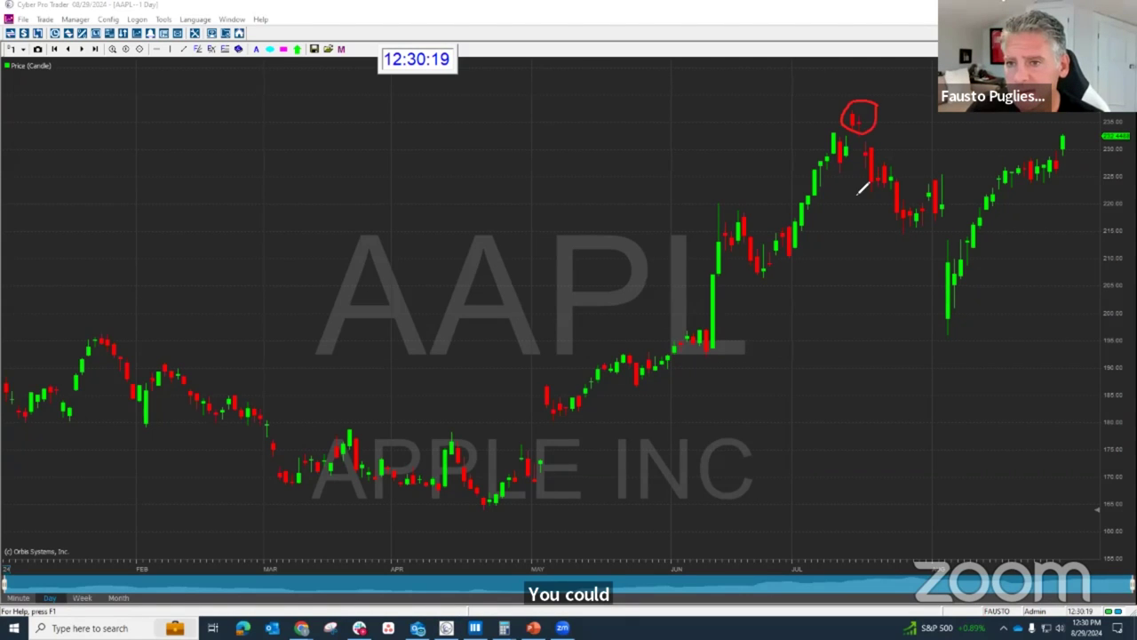
left_click_drag(943, 307, 972, 320)
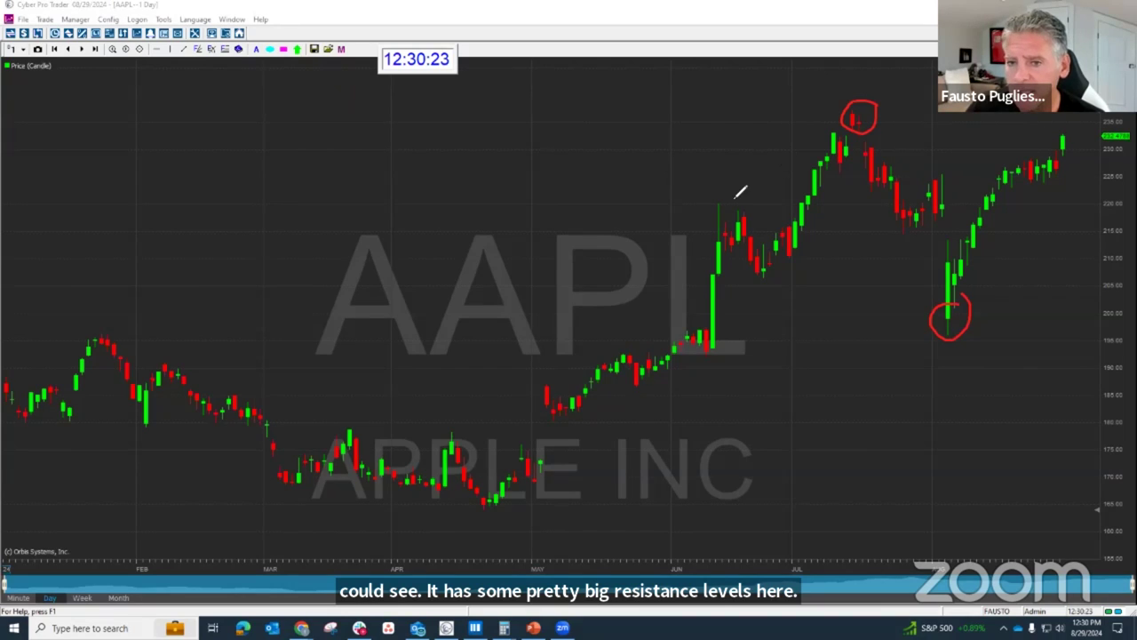
mouse_move(701, 209)
left_mouse_down()
mouse_move(762, 203)
mouse_move(748, 199)
left_mouse_up()
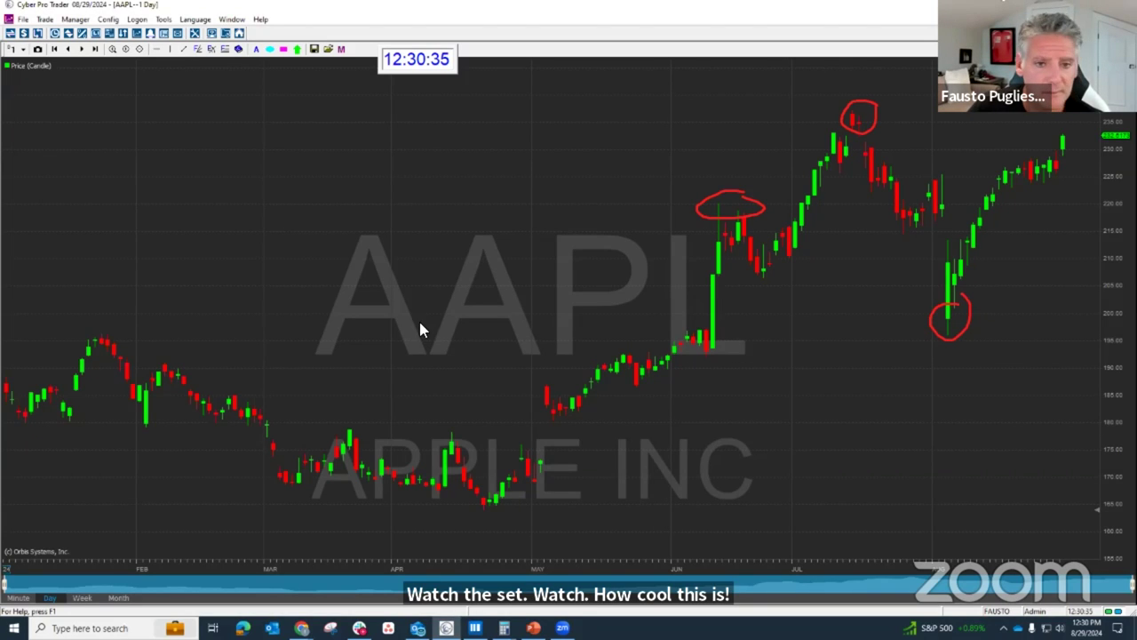
left_click(157, 49)
Add three horizontal price lines near 235, 219 and just below the August dip.
left_click(365, 307)
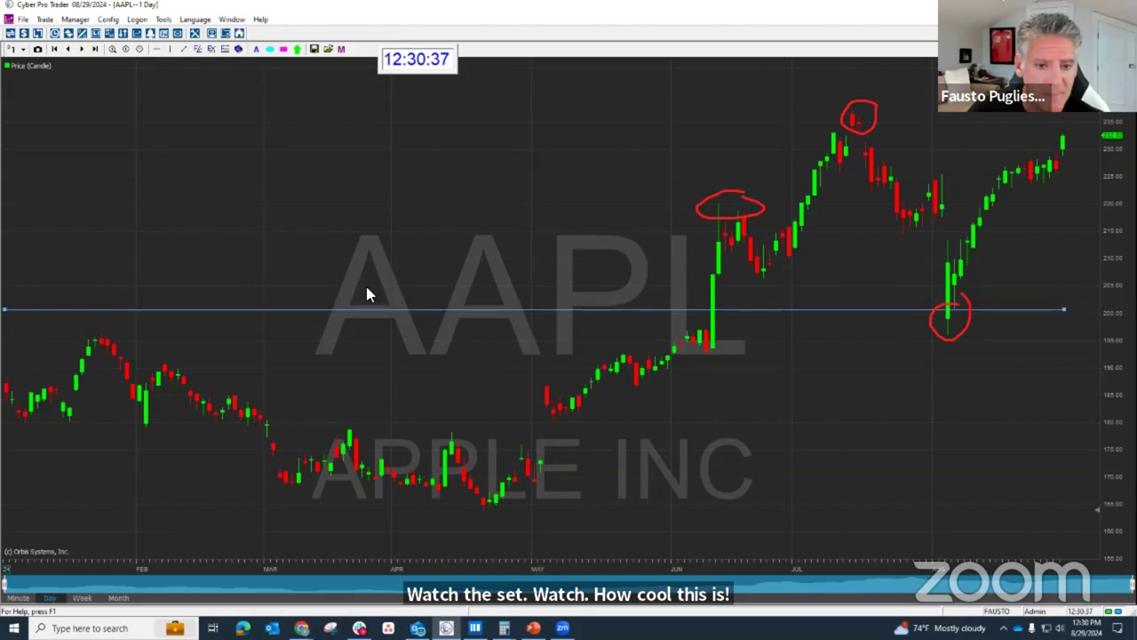
left_click_drag(373, 309, 393, 120)
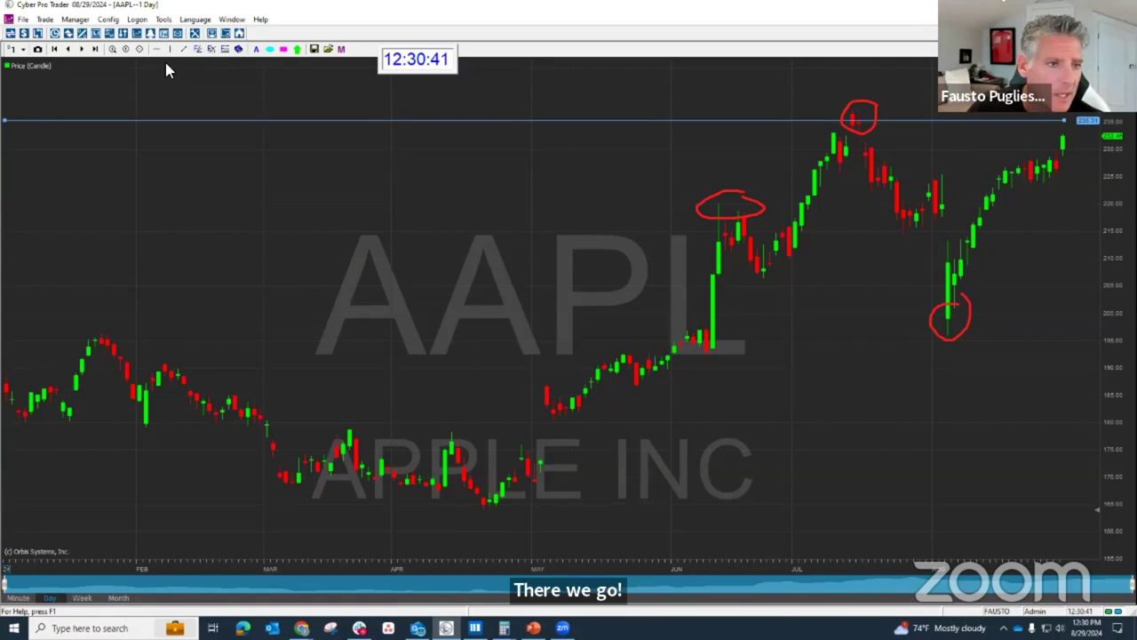
left_click(348, 309)
left_click_drag(349, 309, 376, 207)
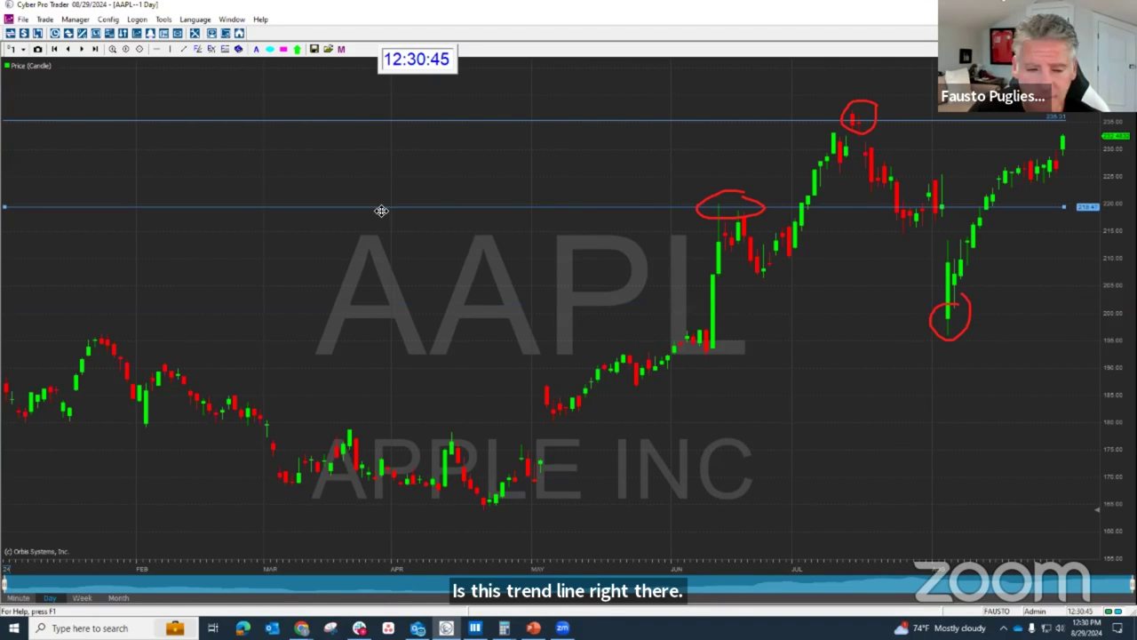
left_click(157, 49)
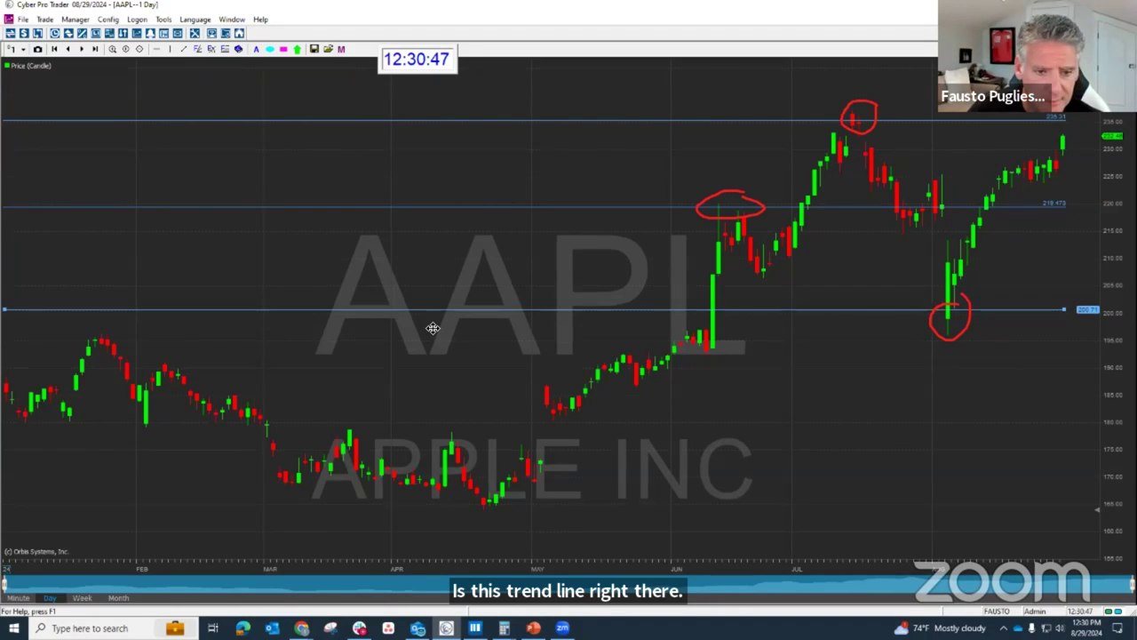
left_click_drag(415, 309, 416, 329)
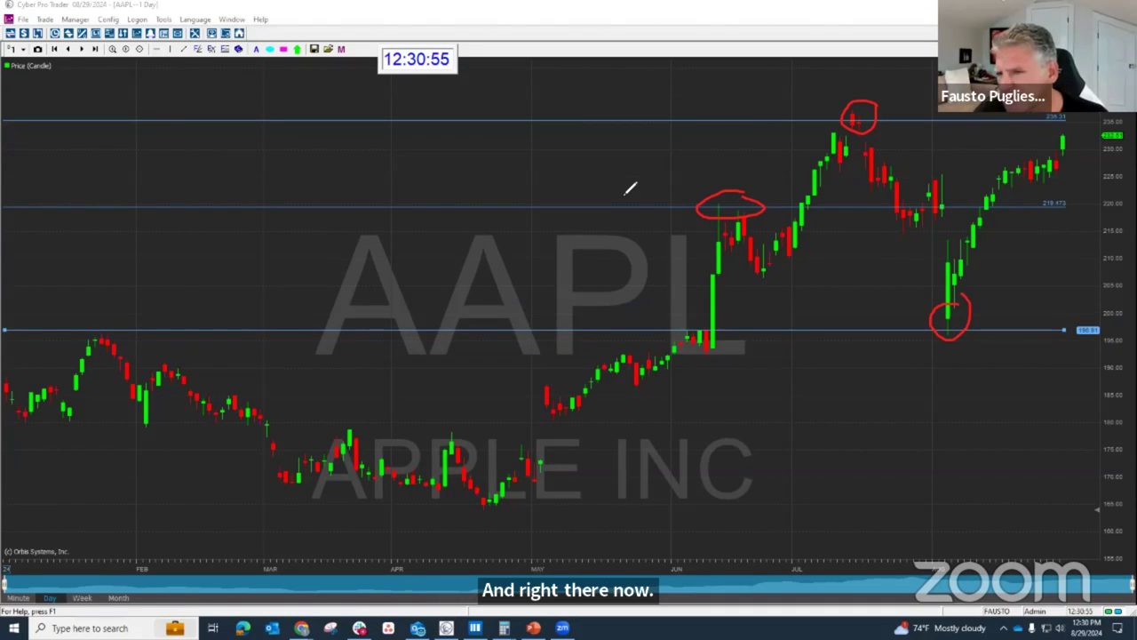
left_click_drag(153, 160, 243, 185)
Handwrite the levels 235, 220 and 195 in red in the chart's upper left.
mouse_move(254, 140)
left_mouse_down()
mouse_move(284, 178)
mouse_move(238, 184)
left_mouse_up()
mouse_move(351, 145)
left_mouse_down()
mouse_move(329, 156)
mouse_move(341, 170)
mouse_move(322, 178)
left_mouse_up()
left_click_drag(170, 240, 272, 269)
mouse_move(260, 217)
left_mouse_down()
mouse_move(280, 262)
mouse_move(350, 259)
left_mouse_up()
left_click_drag(348, 220, 353, 222)
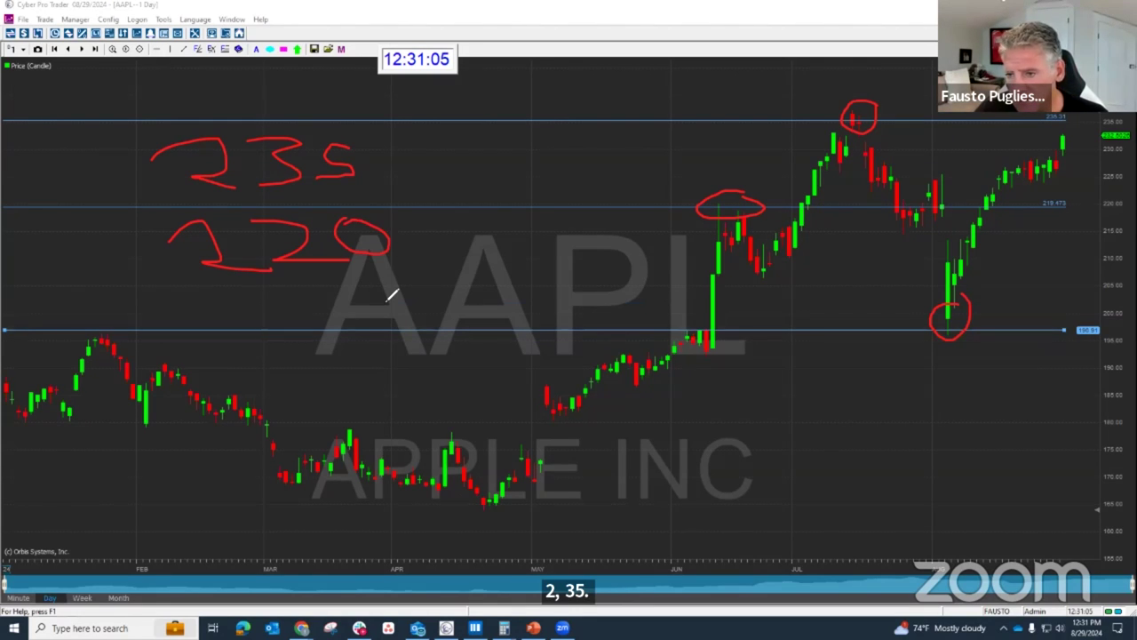
left_click_drag(206, 286, 204, 318)
left_click_drag(291, 278, 273, 337)
mouse_move(362, 283)
left_mouse_down()
mouse_move(323, 283)
mouse_move(303, 324)
left_mouse_up()
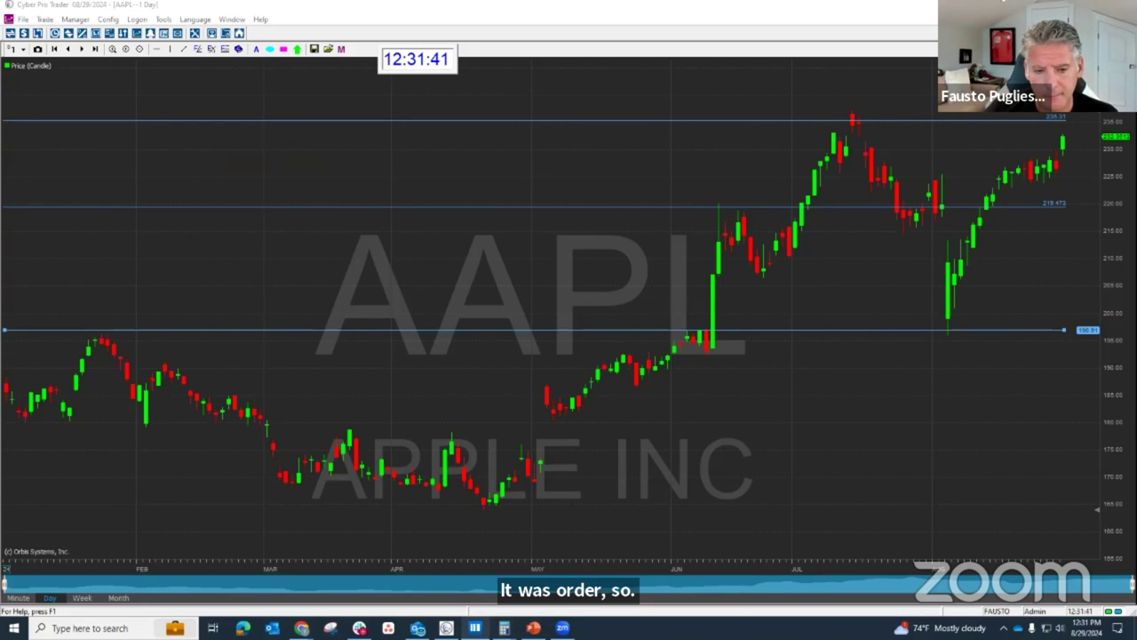
In Bookmap, unsubscribe from XRTX and subscribe to aapl, showing the AAPL@DXFEED heatmap.
key("alt+Tab")
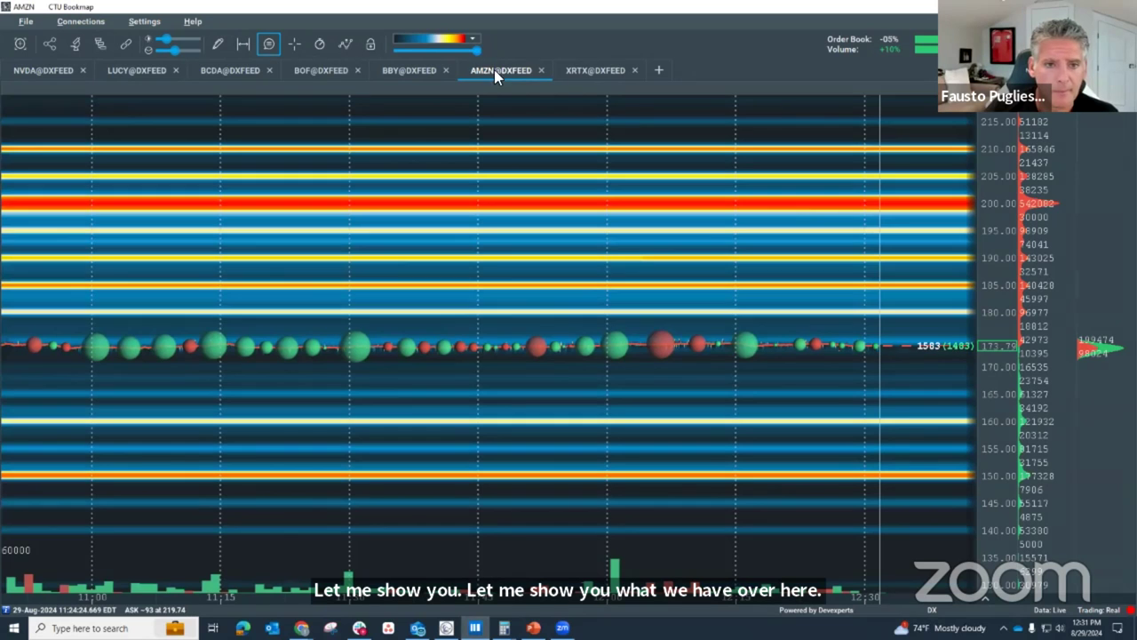
left_click(634, 69)
left_click(568, 345)
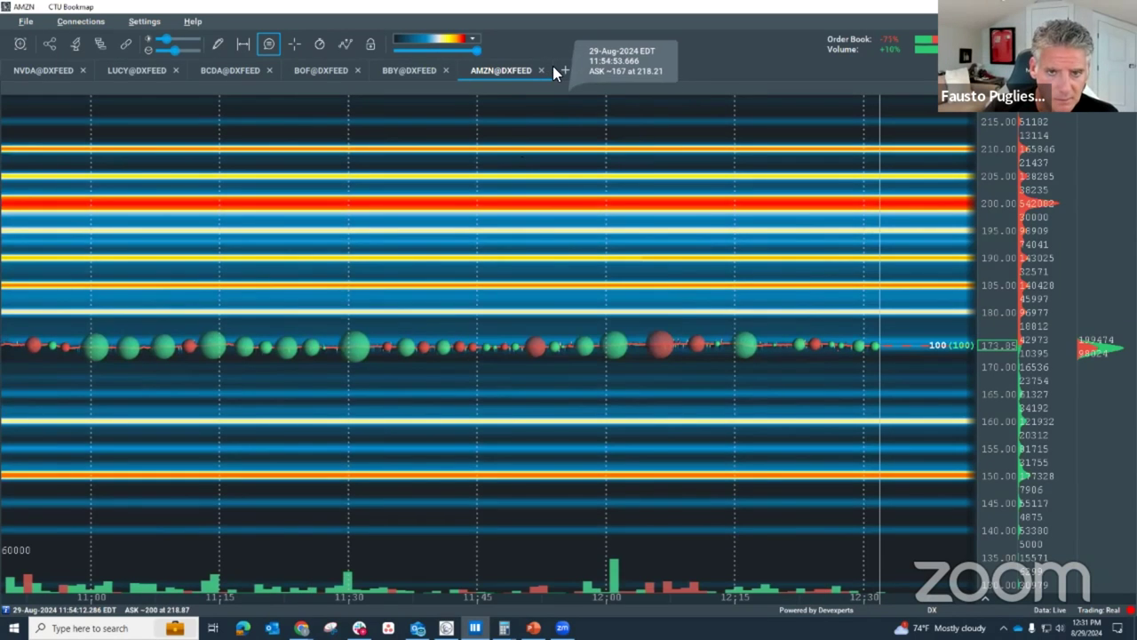
left_click(565, 70)
type("aapl")
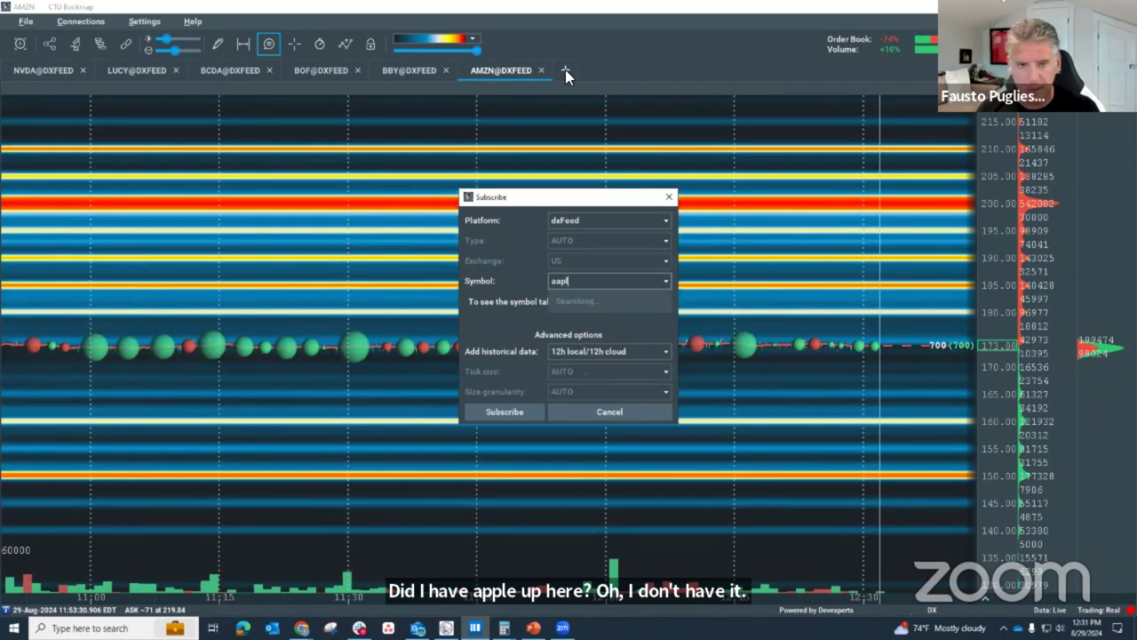
key("Escape")
left_click(584, 71)
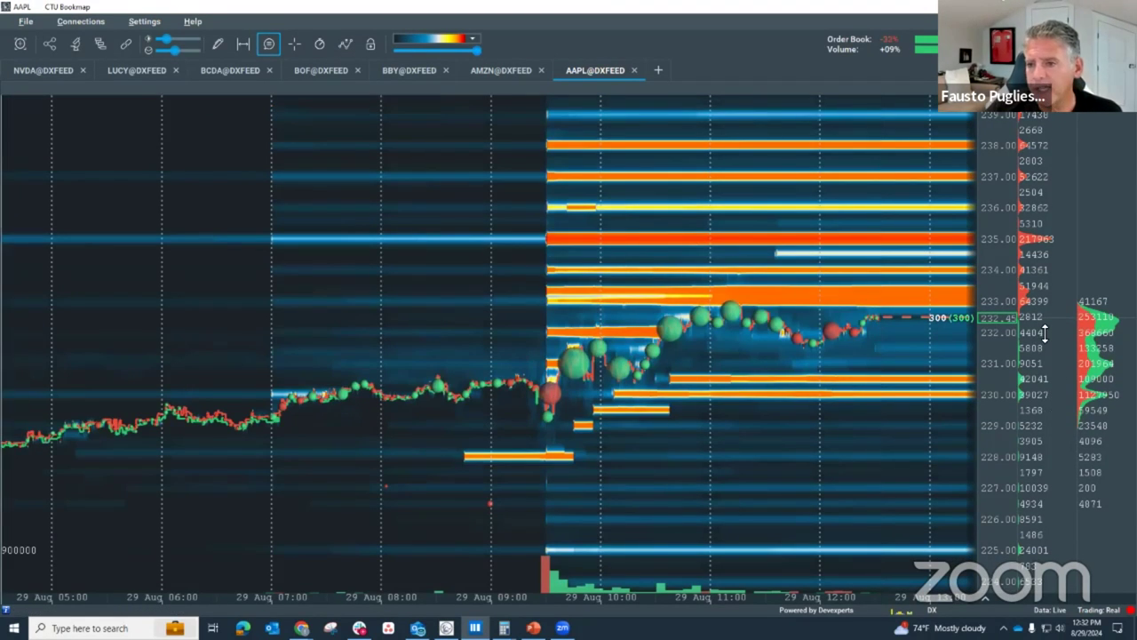
Stretch the AAPL heatmap price axis to 220–245, then compare with the Cyber Pro Trader daily chart.
left_click_drag(1052, 402, 1030, 325)
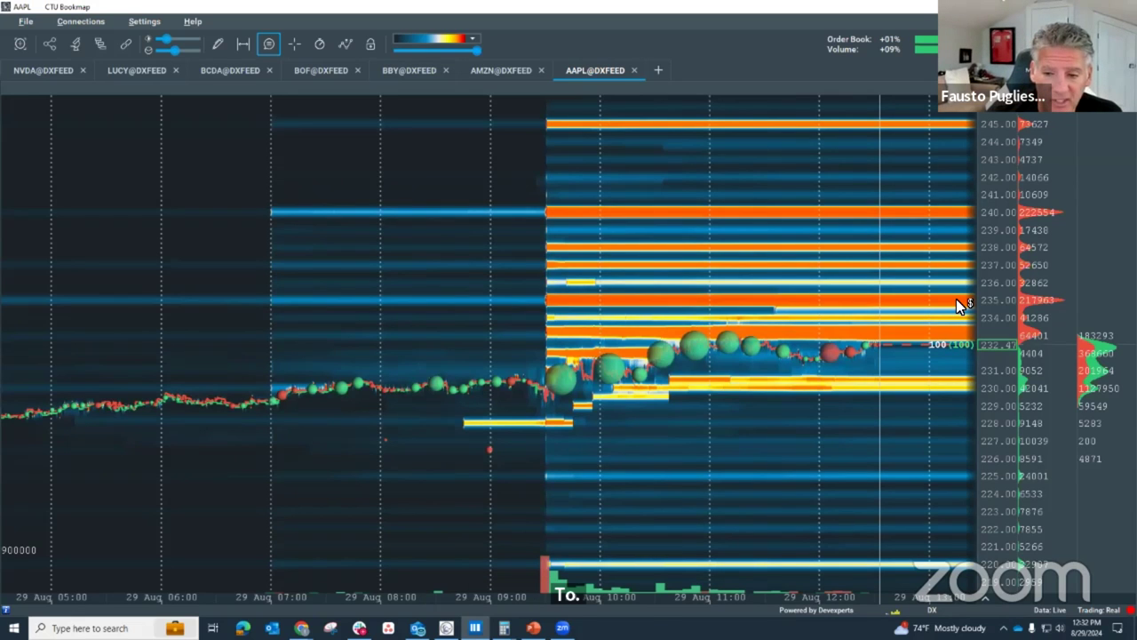
mouse_move(712, 240)
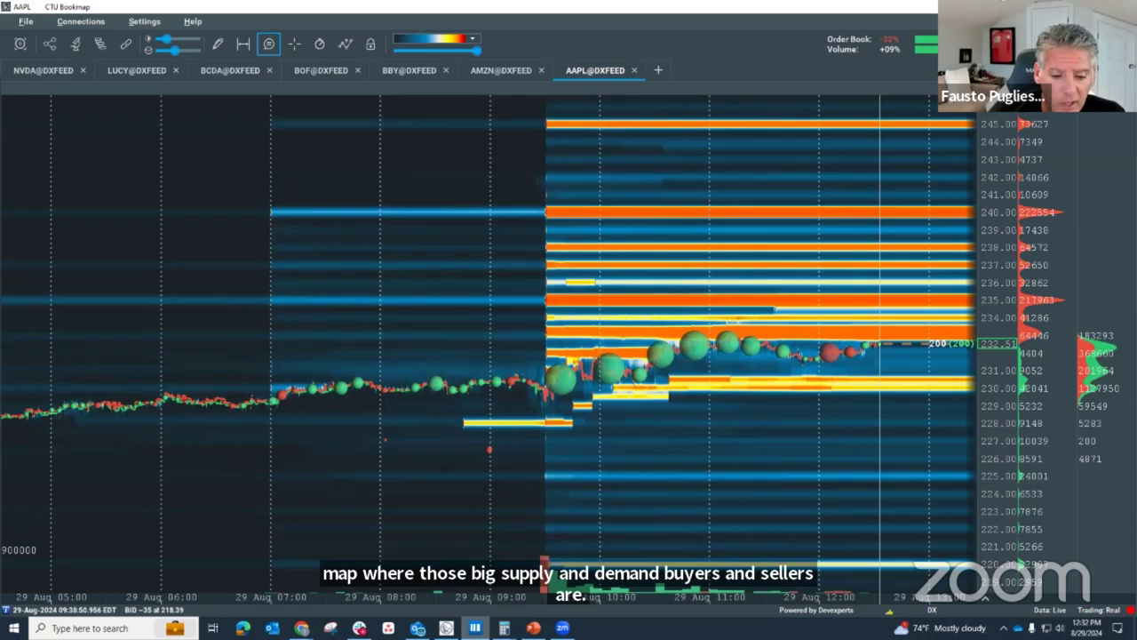
key("alt+Tab")
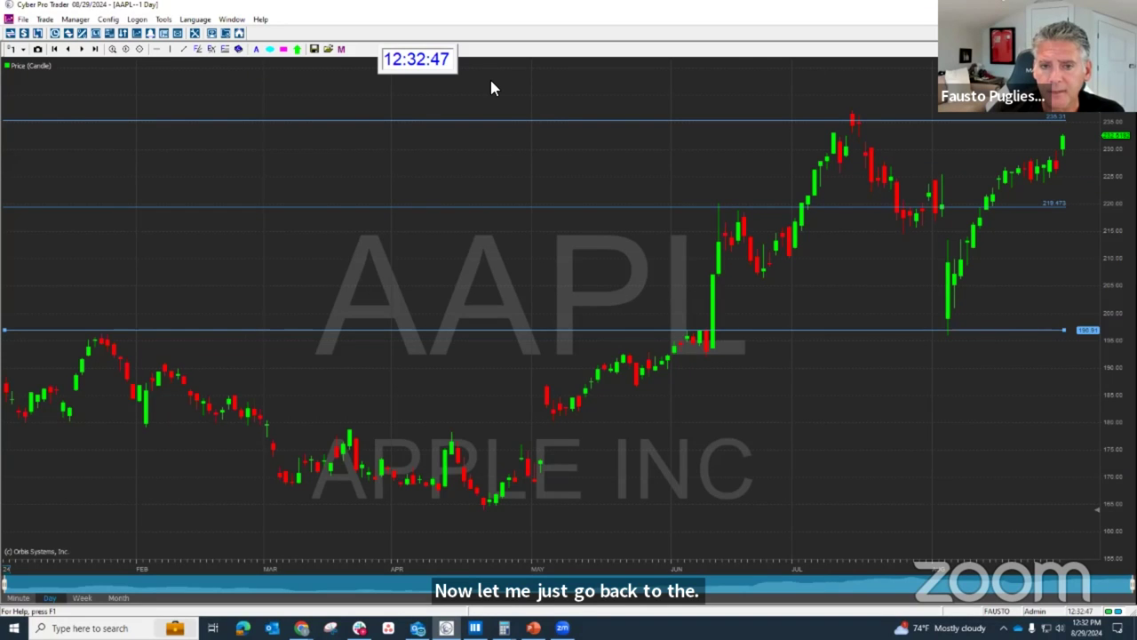
key("alt+Tab")
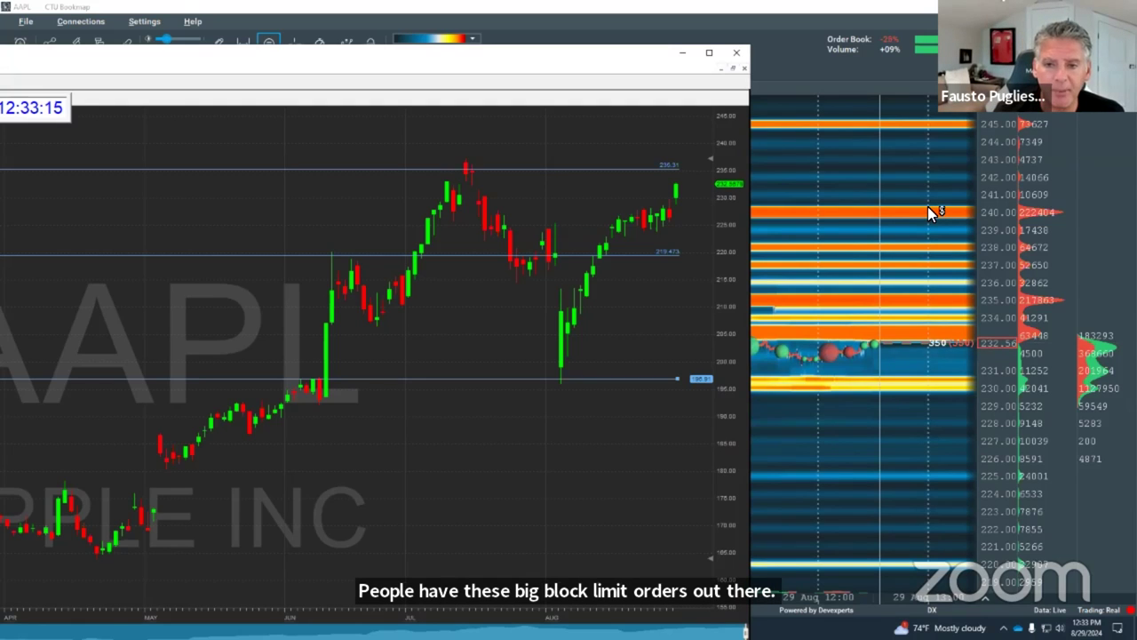
Restore the full layout, maximize the AAPL 1-minute chart, then zoom Bookmap's price scale to about 227–235.50.
left_click(736, 71)
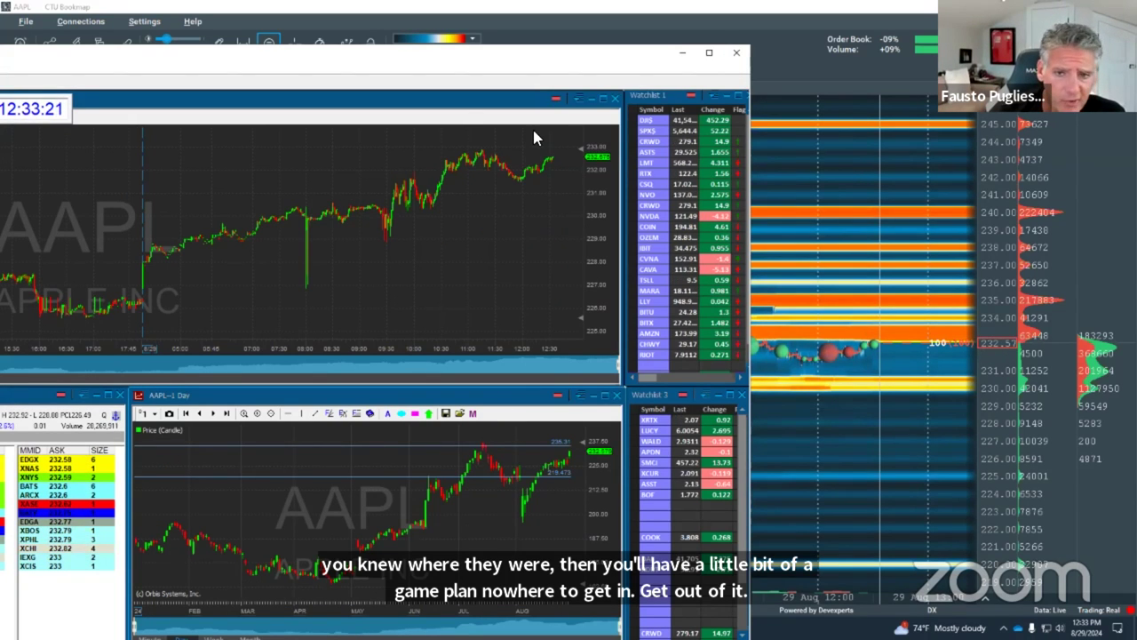
left_click(597, 98)
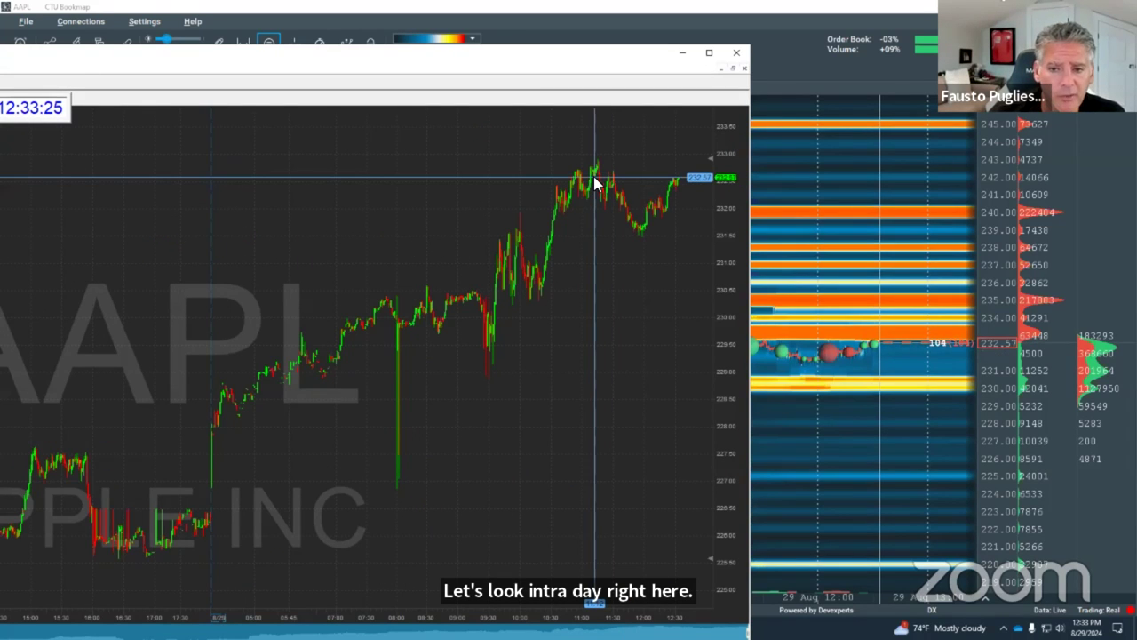
left_click(1035, 306)
left_click_drag(1035, 306, 1034, 328)
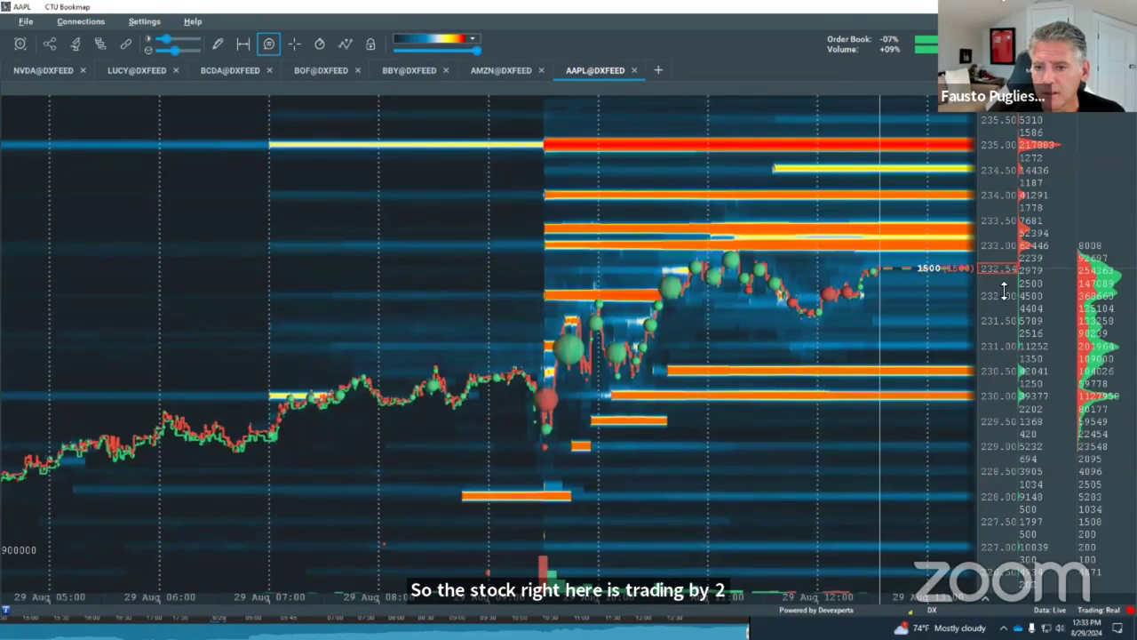
Tighten the AAPL heatmap price axis further to roughly 228–233.50.
left_click_drag(1004, 272, 1005, 284)
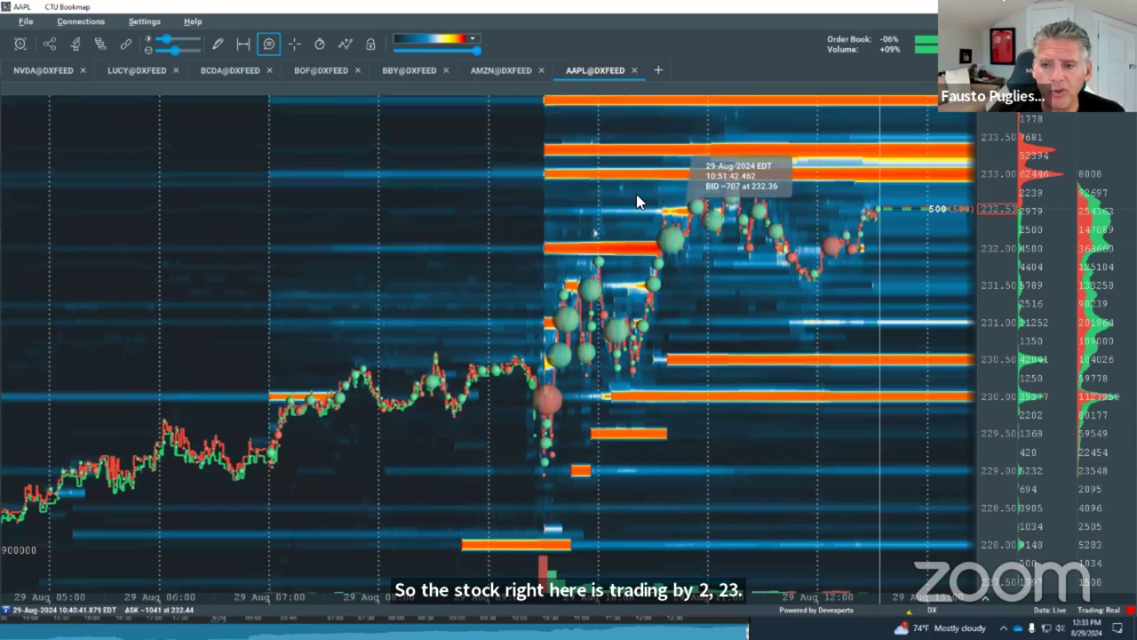